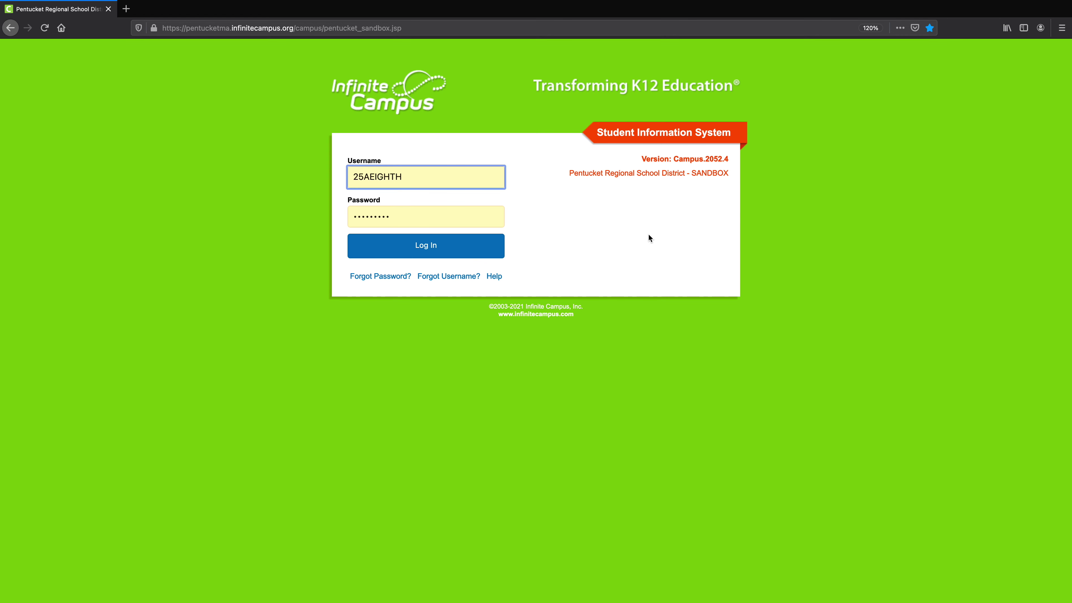
# Step: Sign in to the student portal and go to the student's Academic Plan page
pyautogui.click(428, 244)
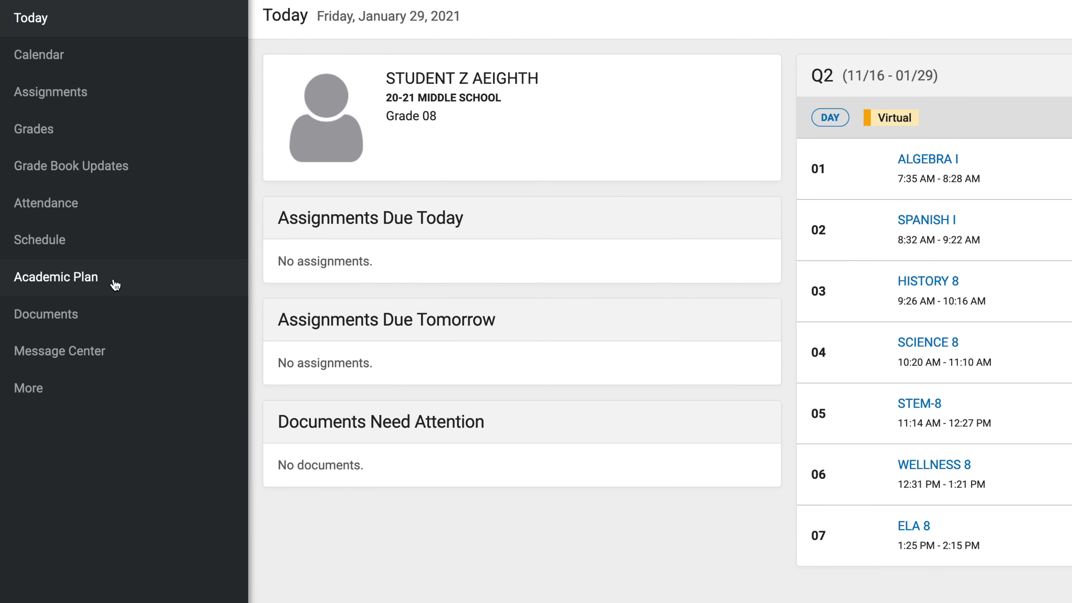
pyautogui.click(115, 285)
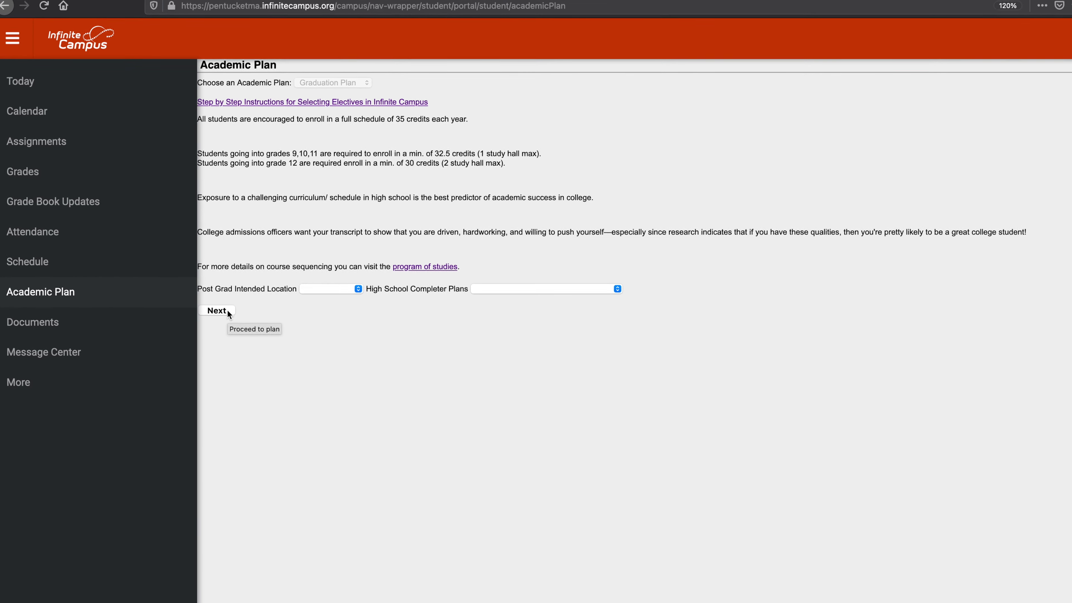
# Step: Continue from the Academic Plan overview into the Graduation Plan course grid
pyautogui.click(196, 294)
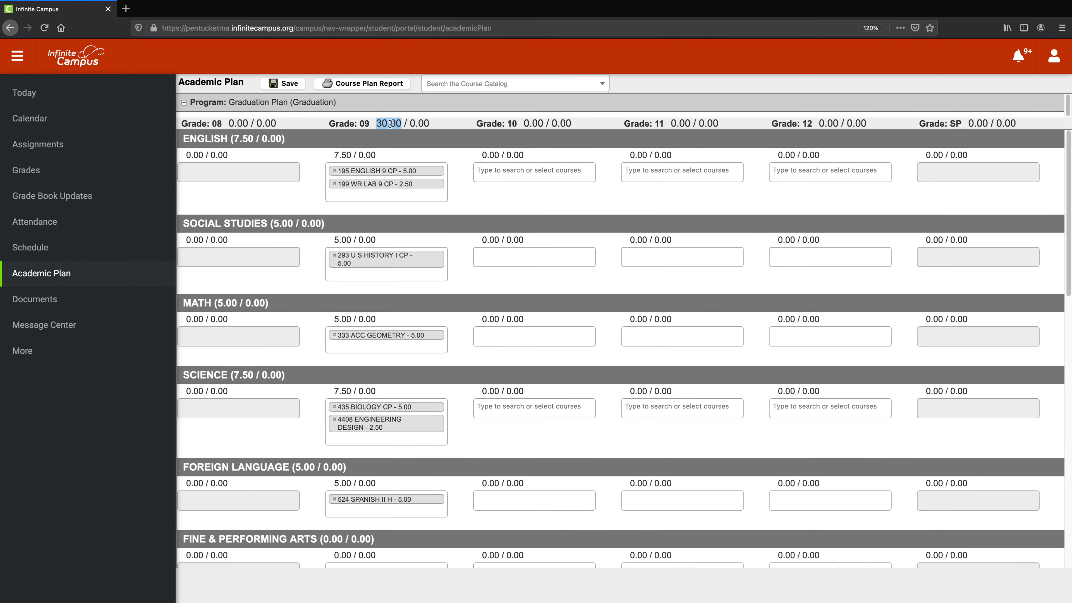
# Step: Scroll the grid, where Grade 09 totals 30.00 credits, and open the Science choices
pyautogui.scroll(-2, 456, 229)
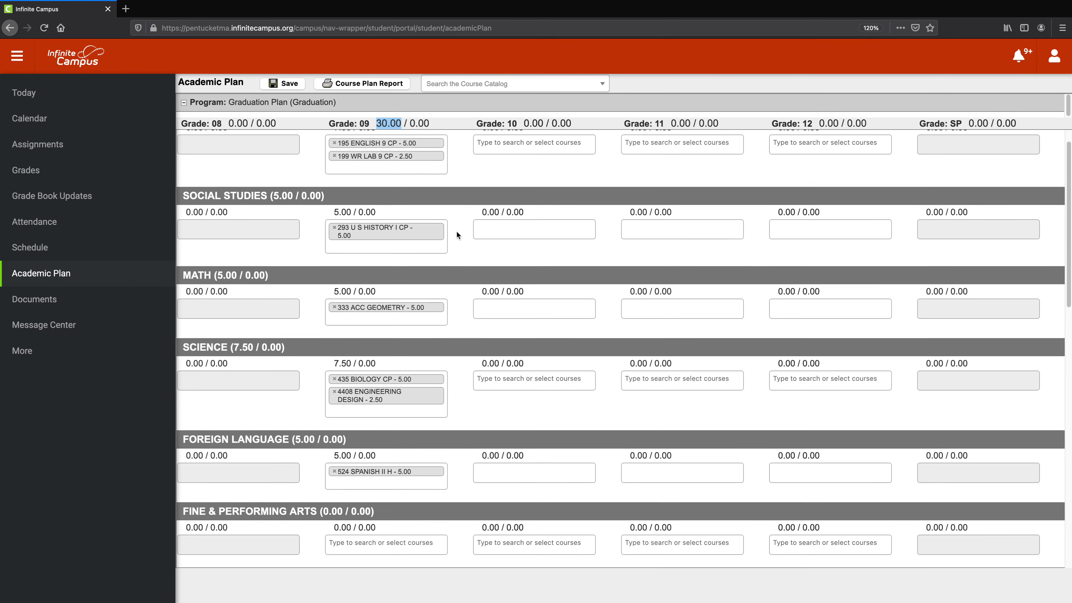
pyautogui.scroll(-2, 460, 236)
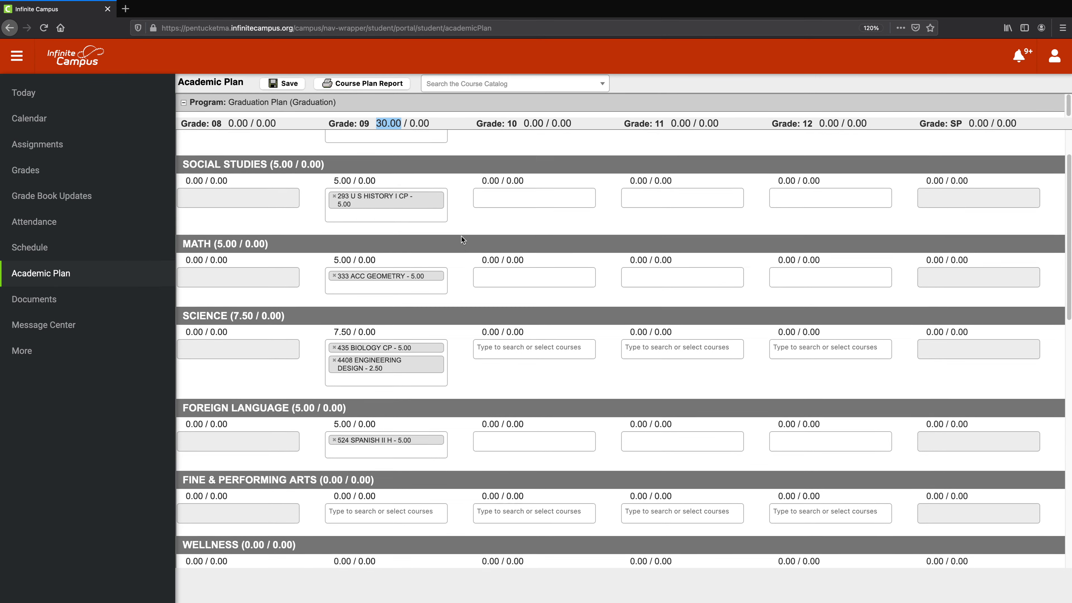
pyautogui.scroll(-4, 460, 234)
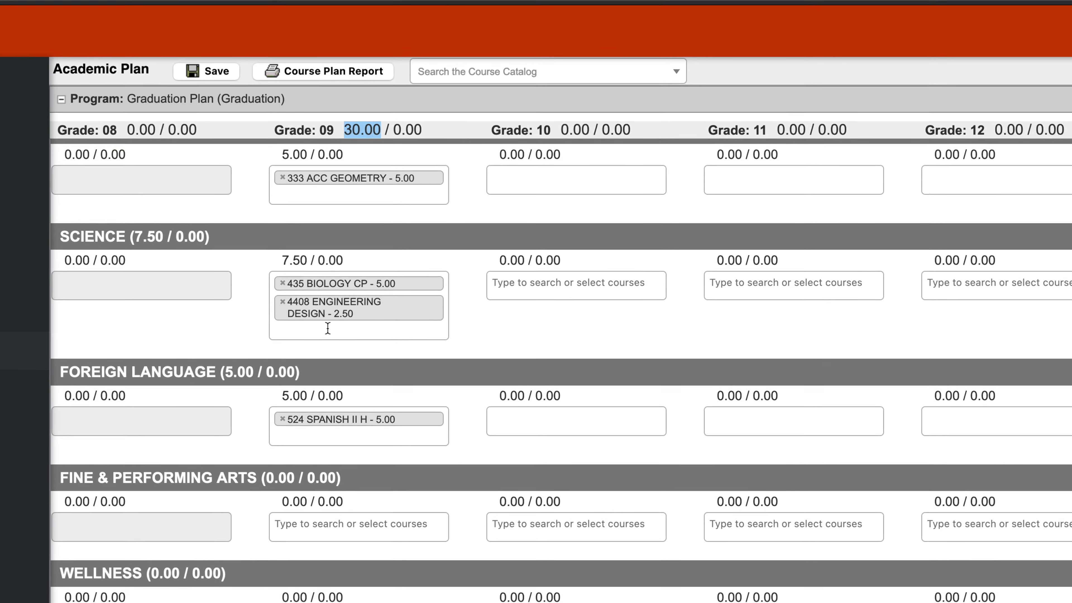
pyautogui.click(380, 264)
# Step: Add 825 CAD I CP to Grade 09 Science, raising Grade 09 to 32.50 credits
pyautogui.click(346, 382)
pyautogui.moveTo(333, 125); pyautogui.dragTo(373, 124)
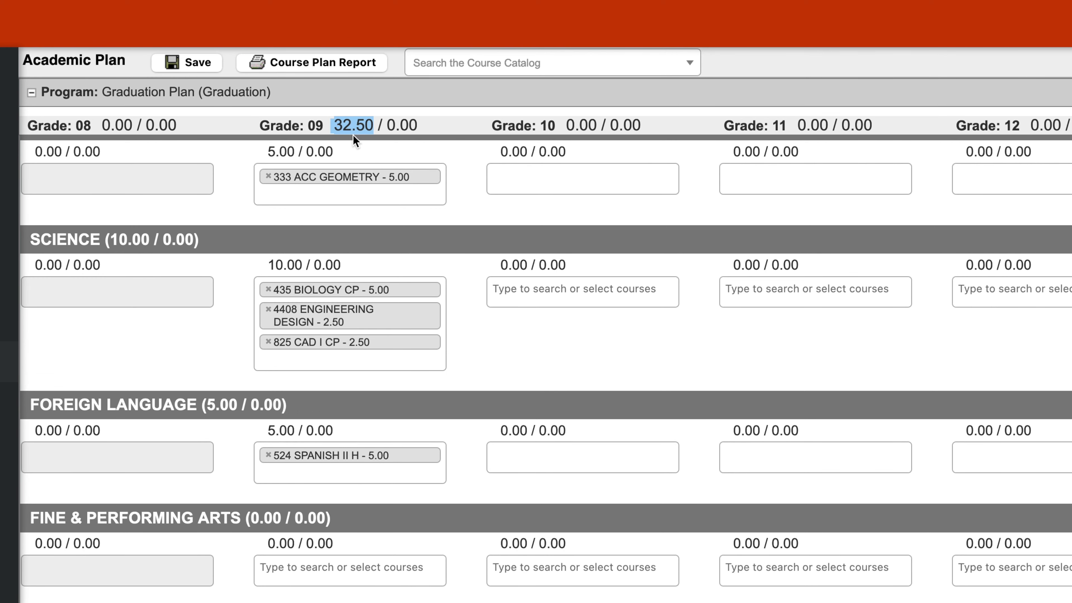
pyautogui.click(385, 388)
# Step: Add 915 VIDEO PROD I CP to Fine & Performing Arts, bringing Grade 09 to 35.00 credits
pyautogui.scroll(-1, 389, 385)
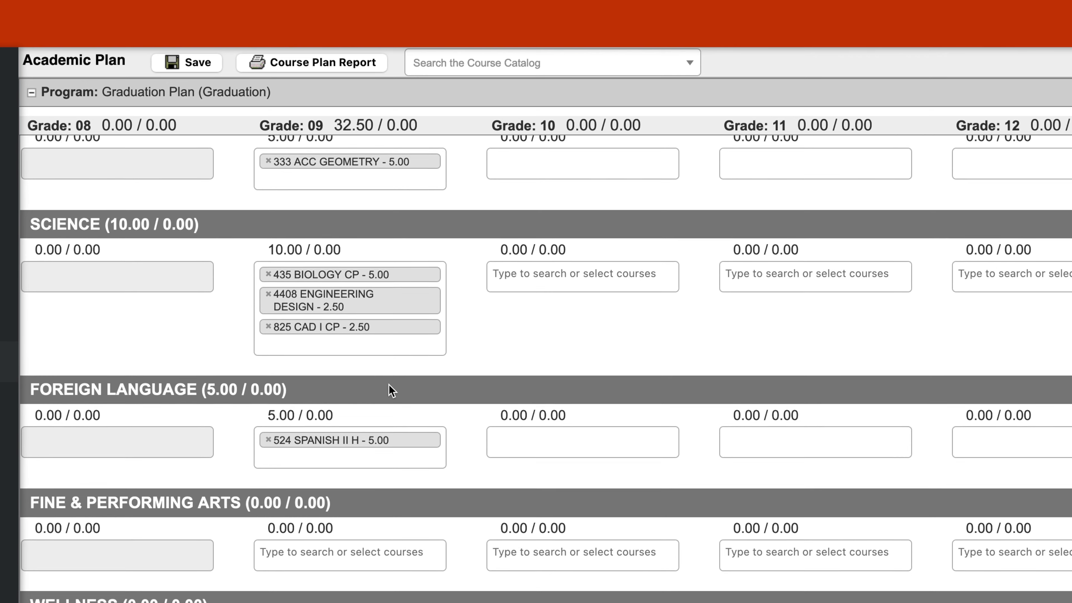
pyautogui.scroll(-2, 389, 385)
pyautogui.scroll(-1, 412, 464)
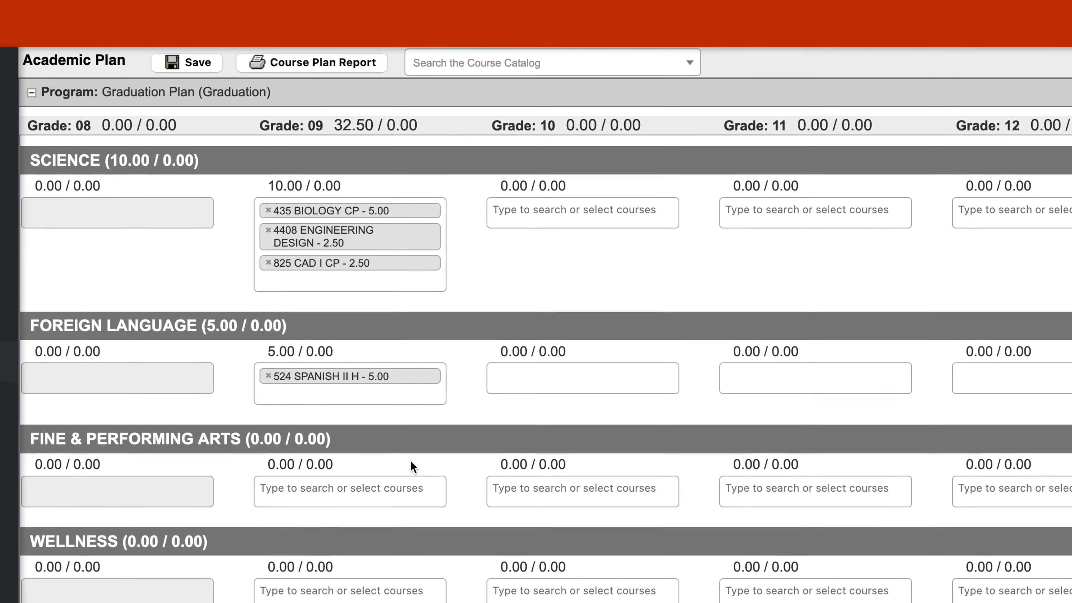
pyautogui.scroll(-3, 418, 451)
pyautogui.click(371, 430)
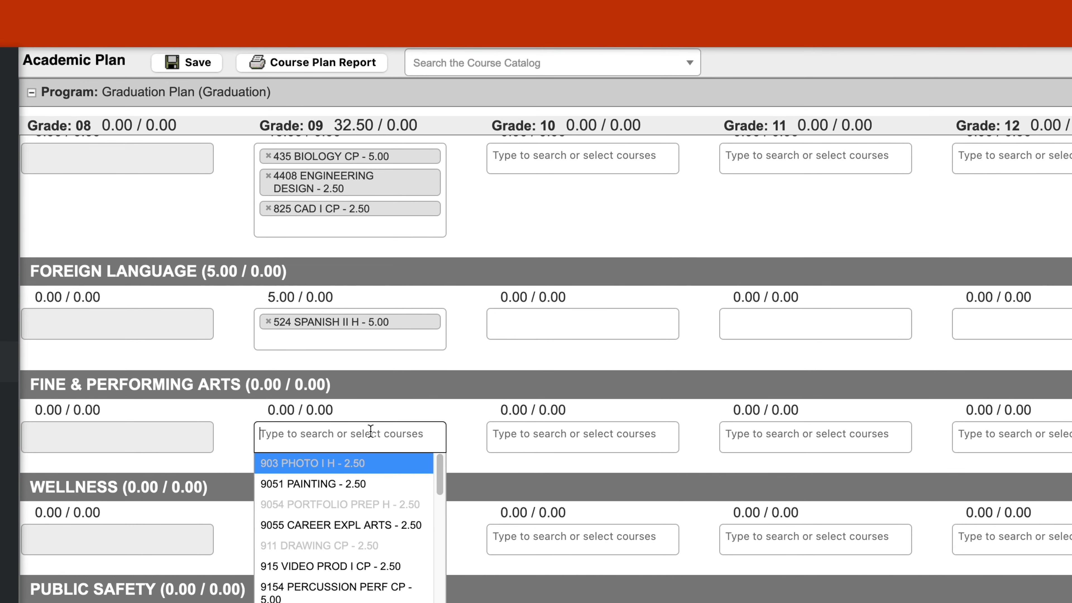
pyautogui.moveTo(438, 472); pyautogui.dragTo(438, 488)
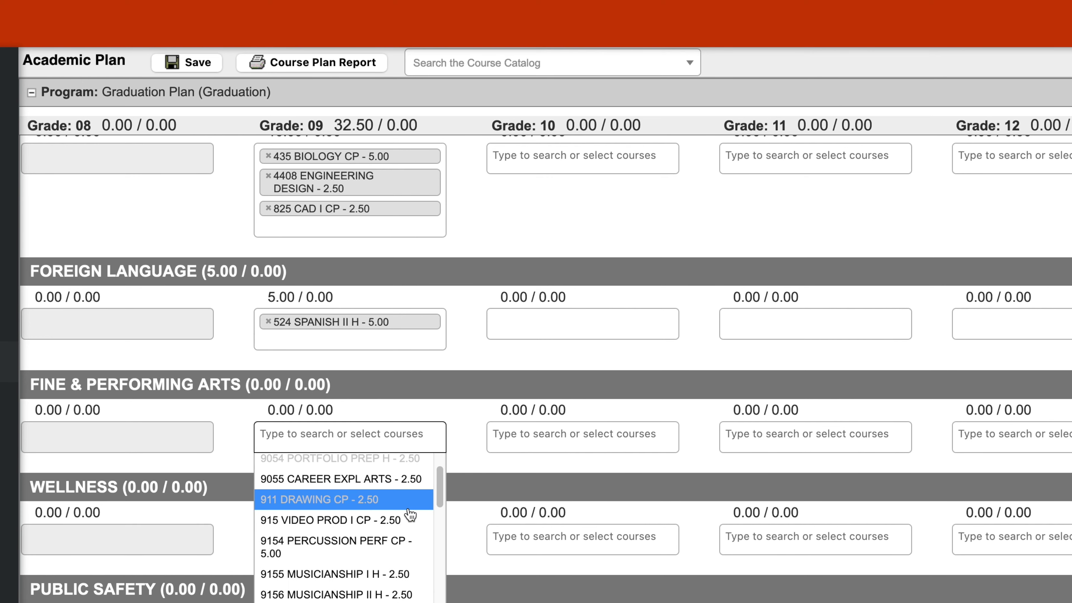
pyautogui.click(391, 520)
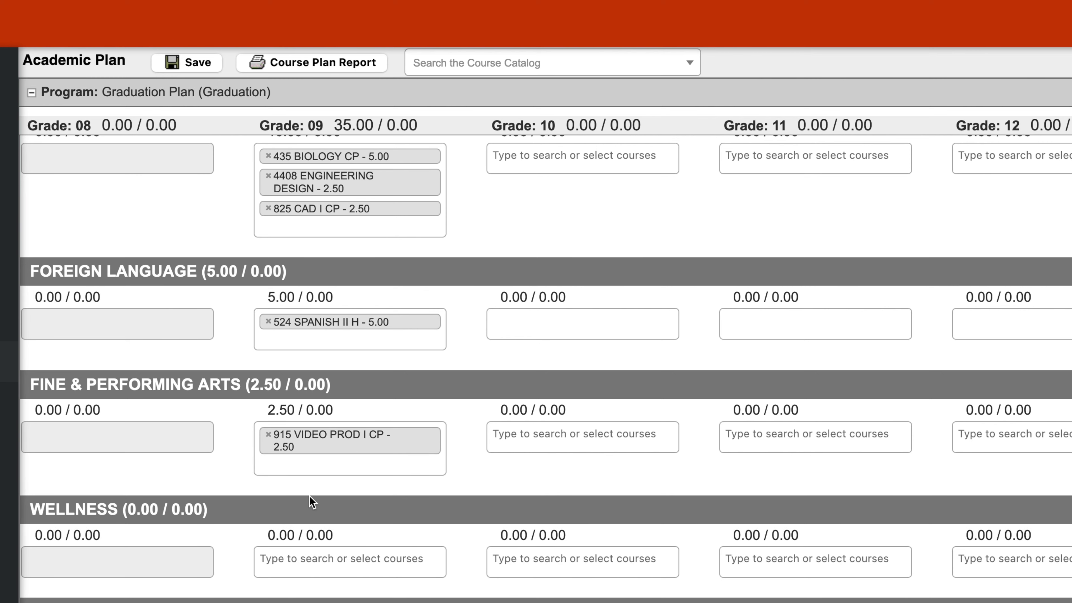
pyautogui.moveTo(334, 126); pyautogui.dragTo(375, 126)
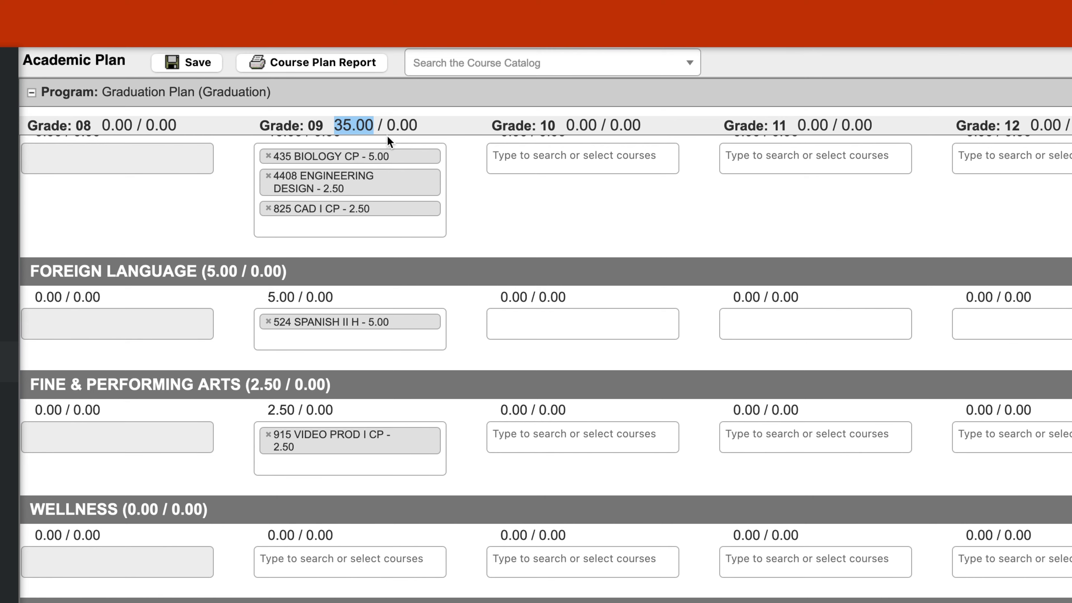
pyautogui.click(359, 125)
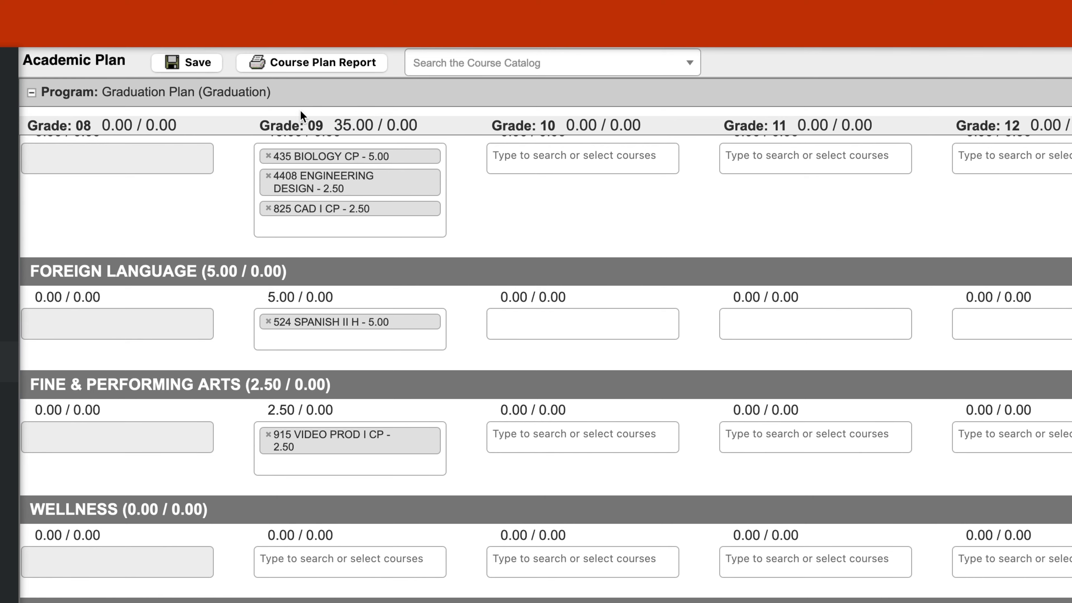
# Step: Save the plan and acknowledge the warning that Grade 09 alternates lack enough credits
pyautogui.click(200, 65)
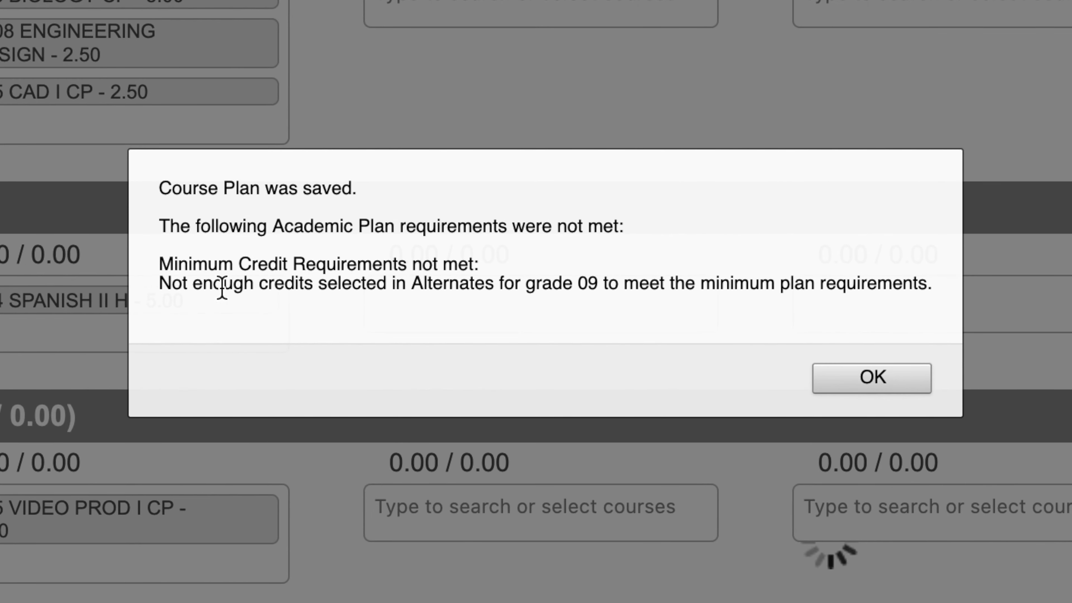
pyautogui.moveTo(169, 274); pyautogui.dragTo(934, 285)
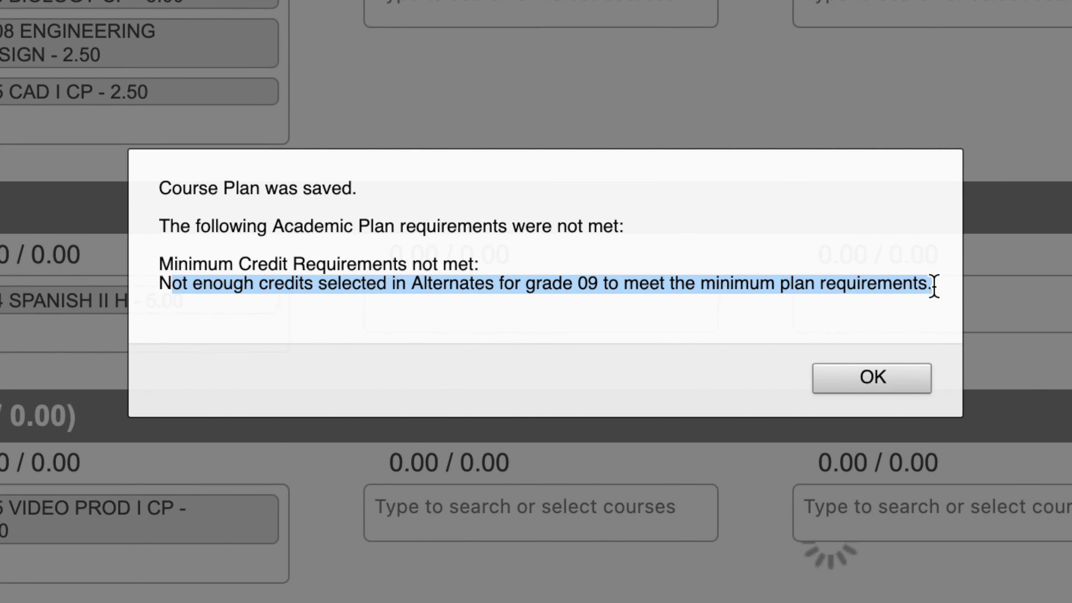
pyautogui.click(861, 372)
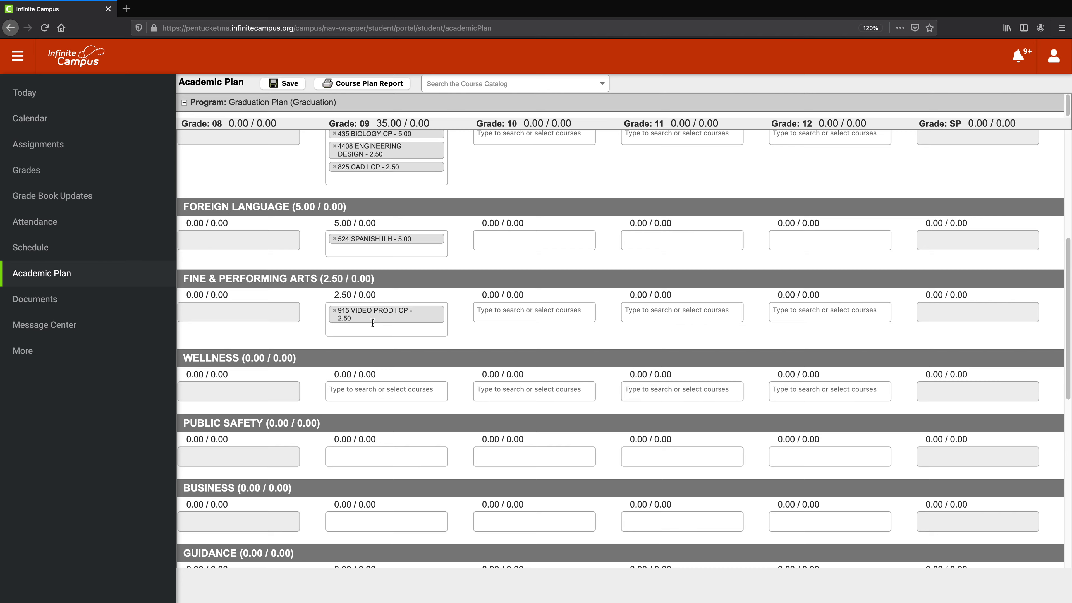
pyautogui.scroll(-2, 373, 324)
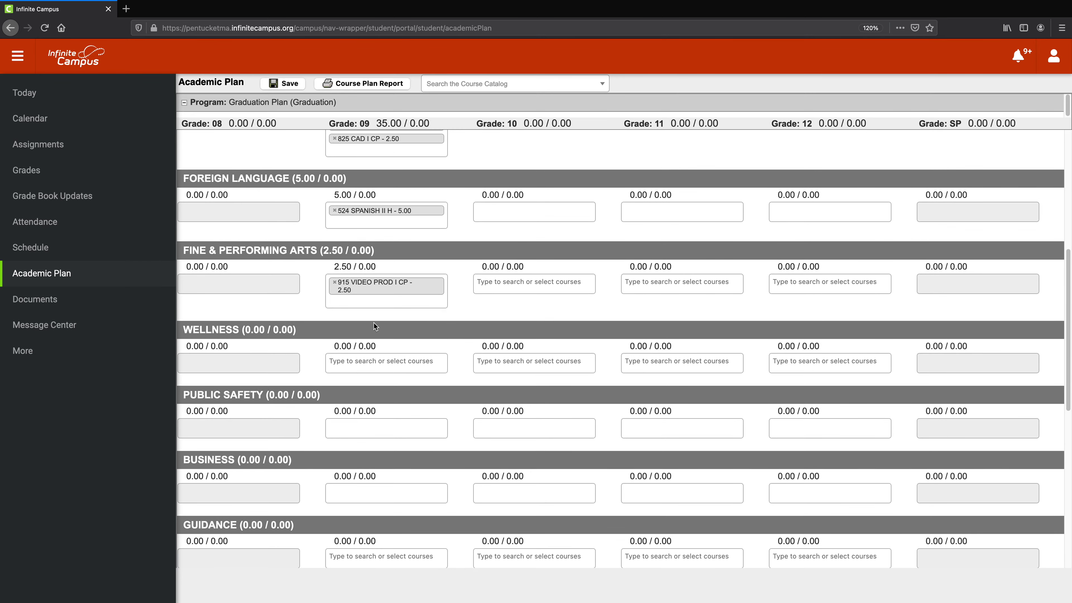
# Step: Add 9222 Introduction to Studio Art as a Grade 09 alternate
pyautogui.scroll(-7, 376, 320)
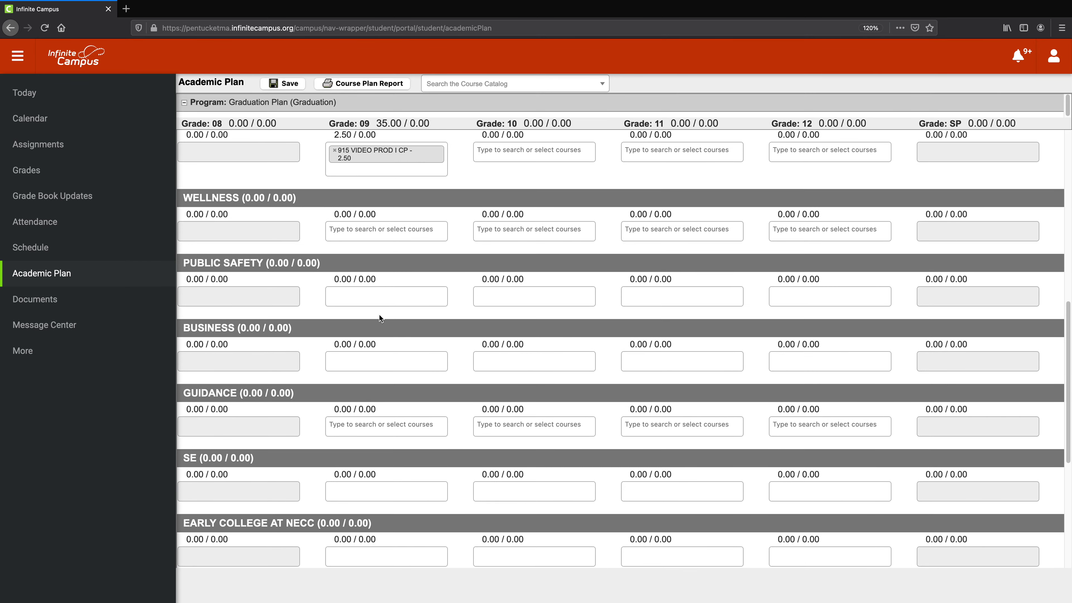
pyautogui.scroll(-8, 373, 324)
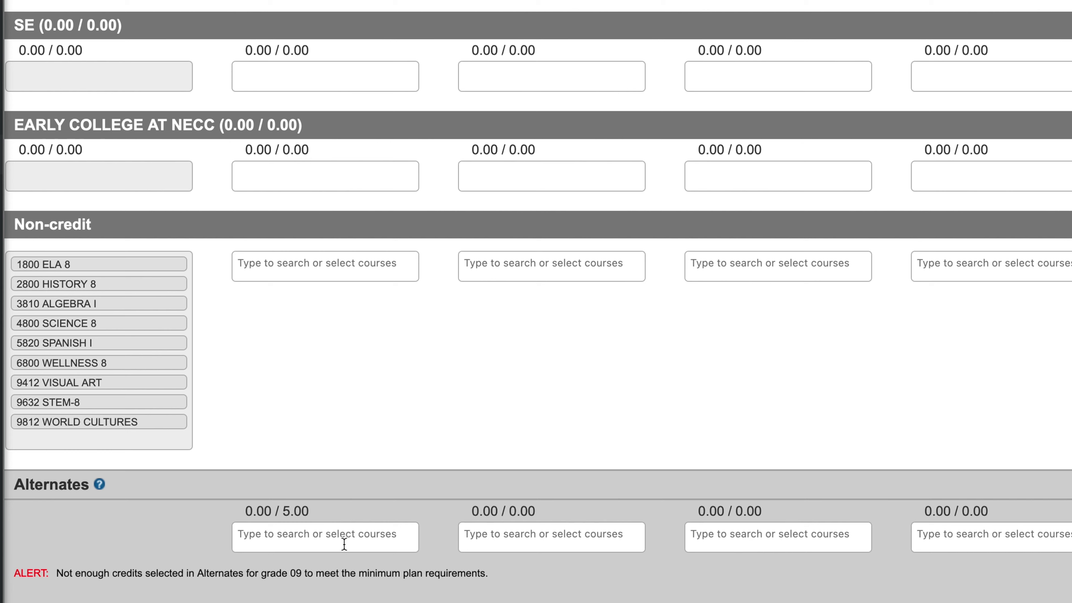
pyautogui.click(344, 544)
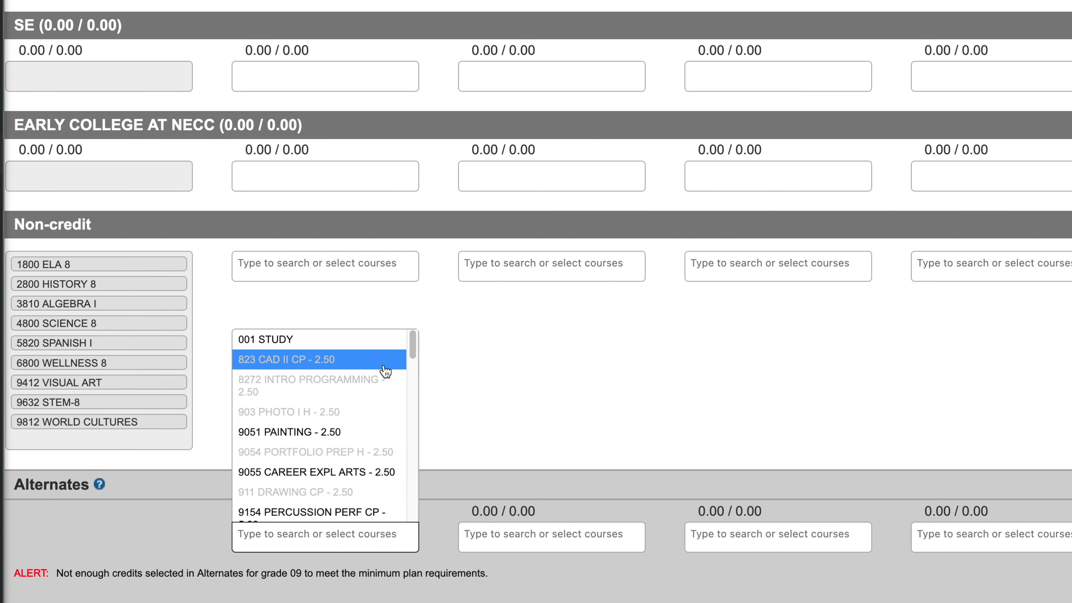
pyautogui.moveTo(412, 346); pyautogui.dragTo(415, 408)
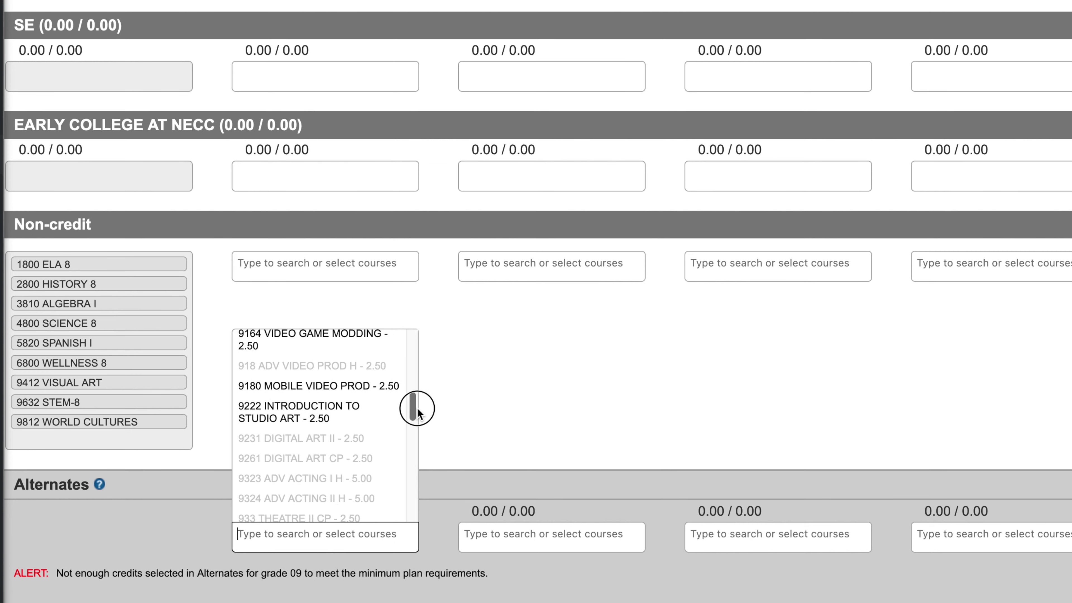
pyautogui.click(344, 424)
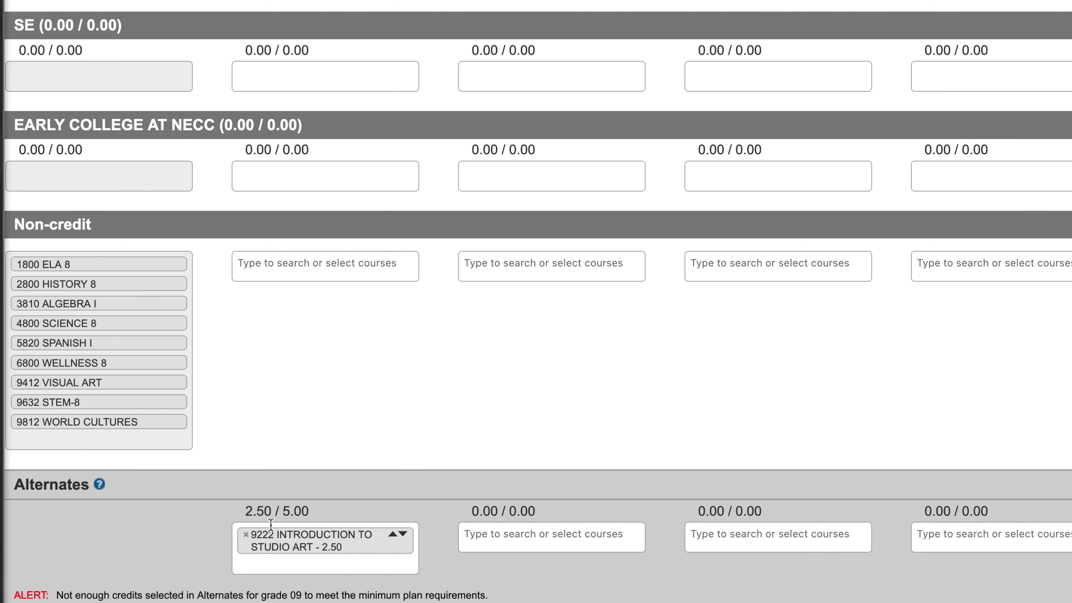
# Step: Add 960 Sports Medicine CP as a second alternate, reaching 5.00 / 5.00 credits
pyautogui.click(296, 567)
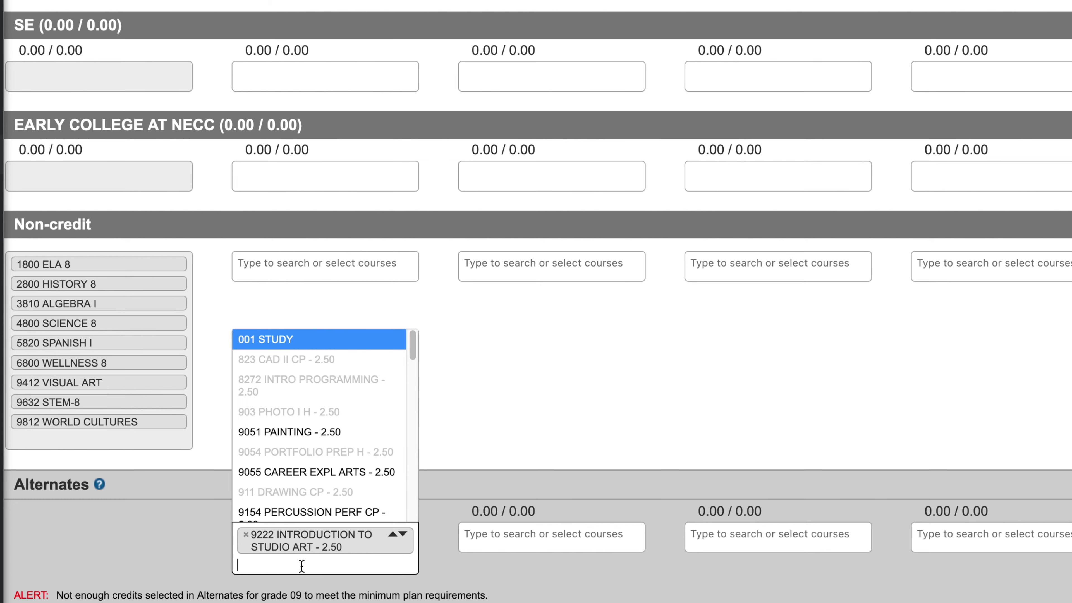
pyautogui.moveTo(415, 352); pyautogui.dragTo(415, 480)
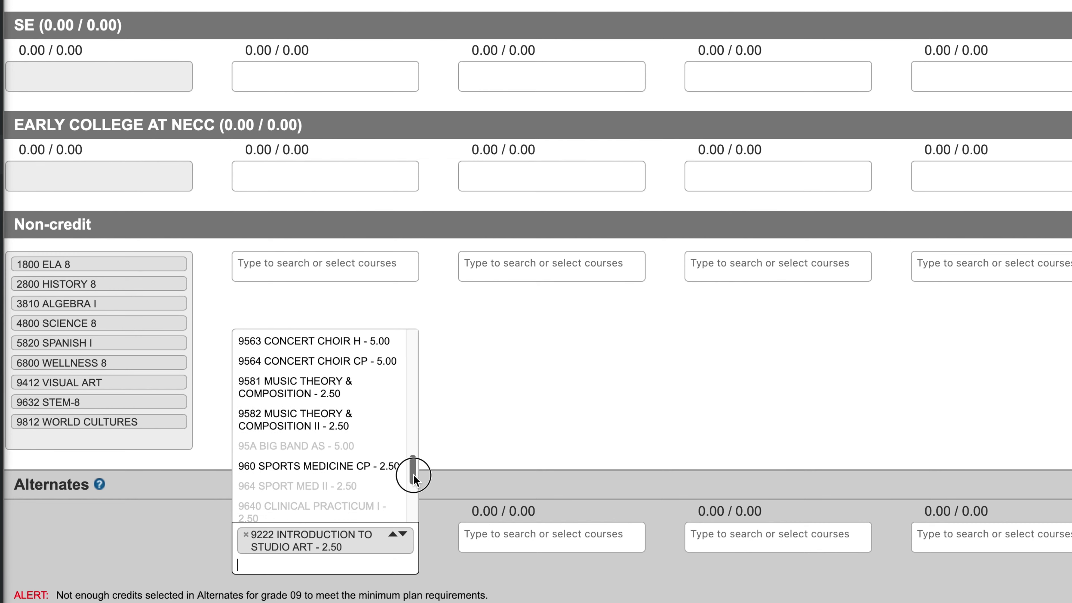
pyautogui.click(328, 468)
pyautogui.scroll(-2, 424, 544)
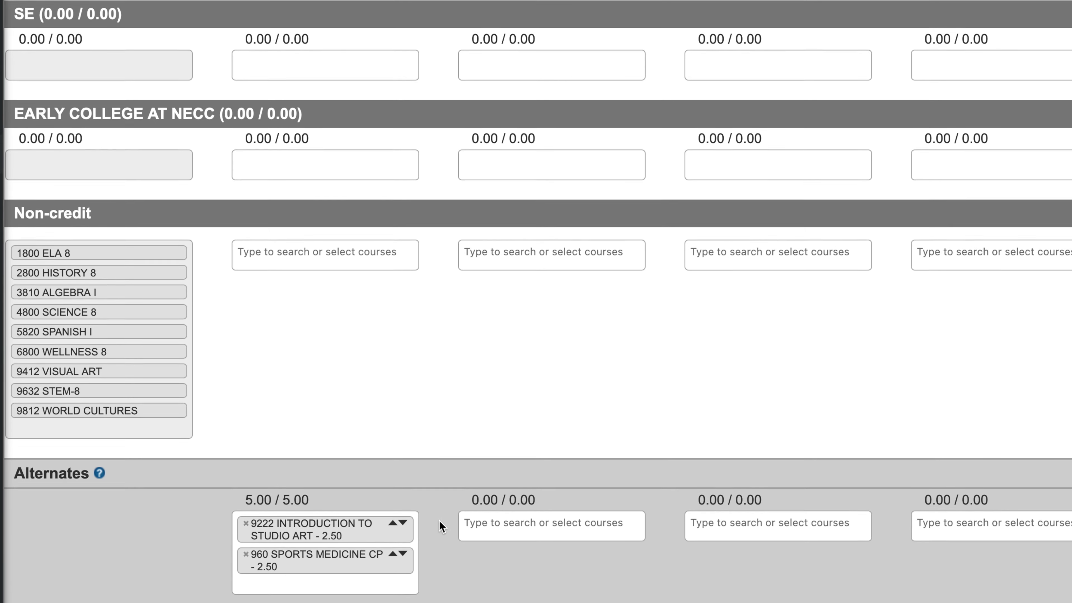
pyautogui.moveTo(242, 475); pyautogui.dragTo(317, 473)
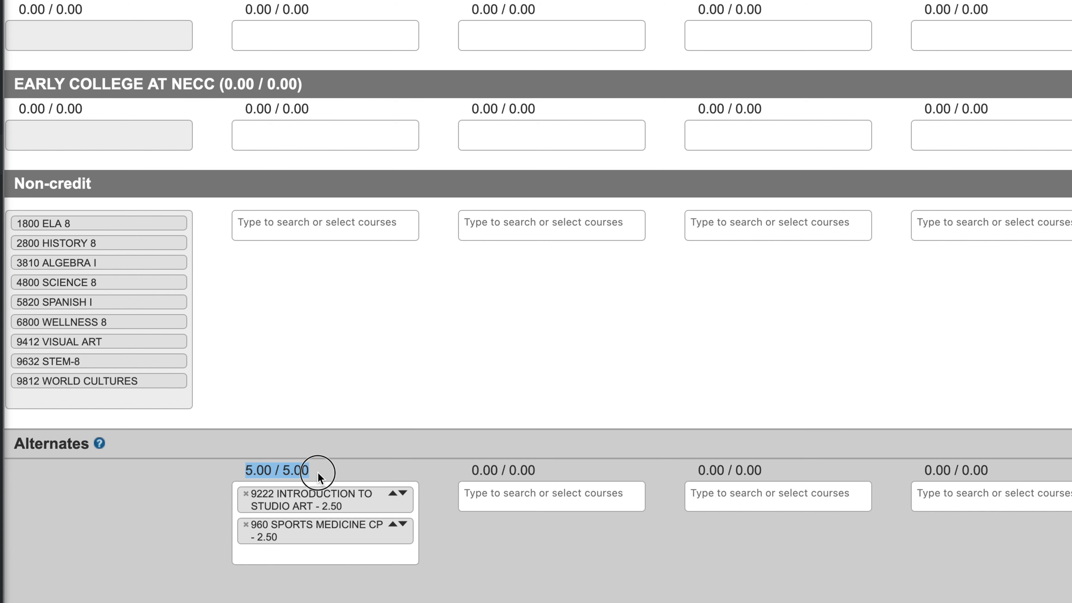
# Step: Rank 960 Sports Medicine CP above Introduction to Studio Art among the alternates
pyautogui.click(359, 478)
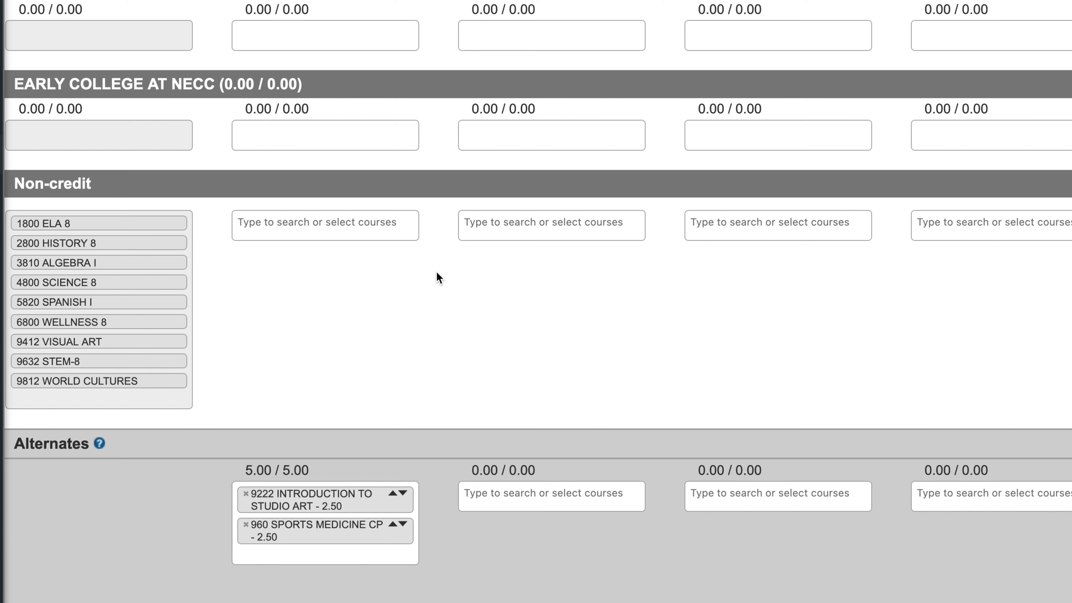
pyautogui.click(394, 525)
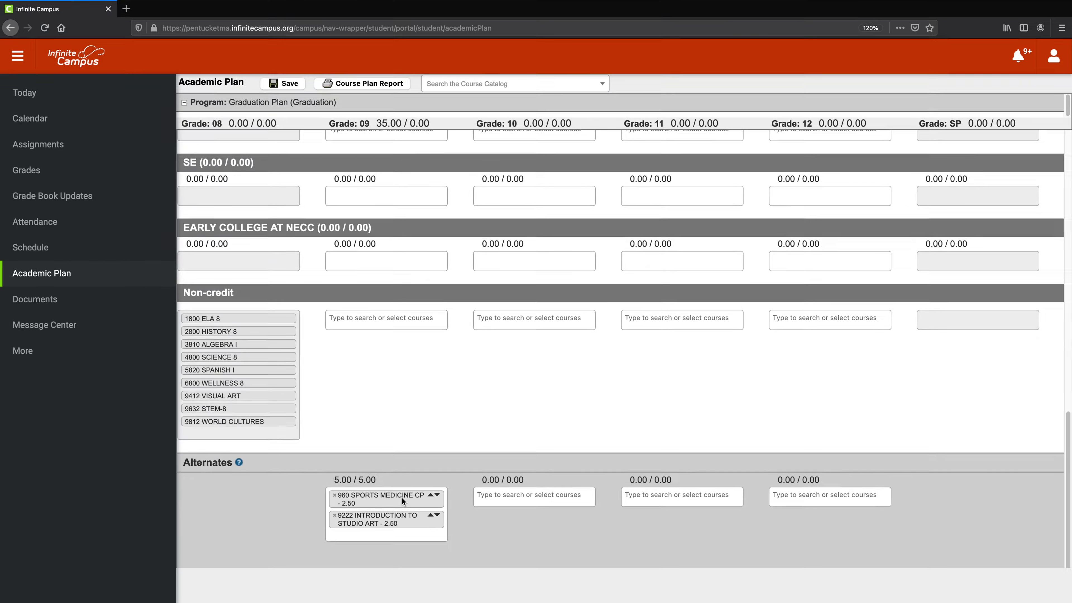
pyautogui.scroll(15, 350, 498)
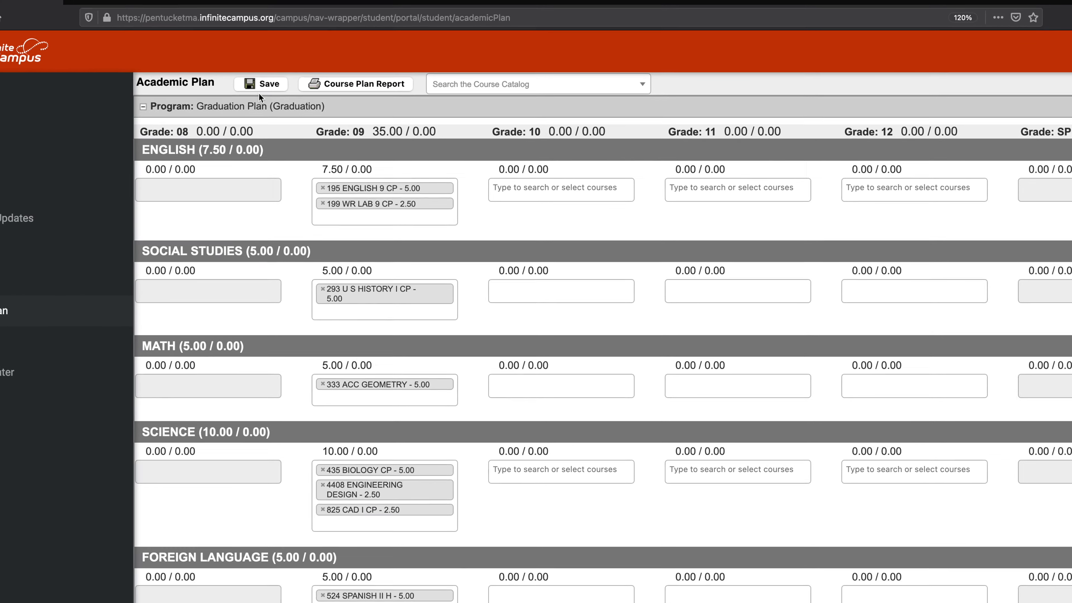
# Step: Save the 35-credit plan with reordered alternates, getting 'Course Plan was saved.'
pyautogui.click(283, 84)
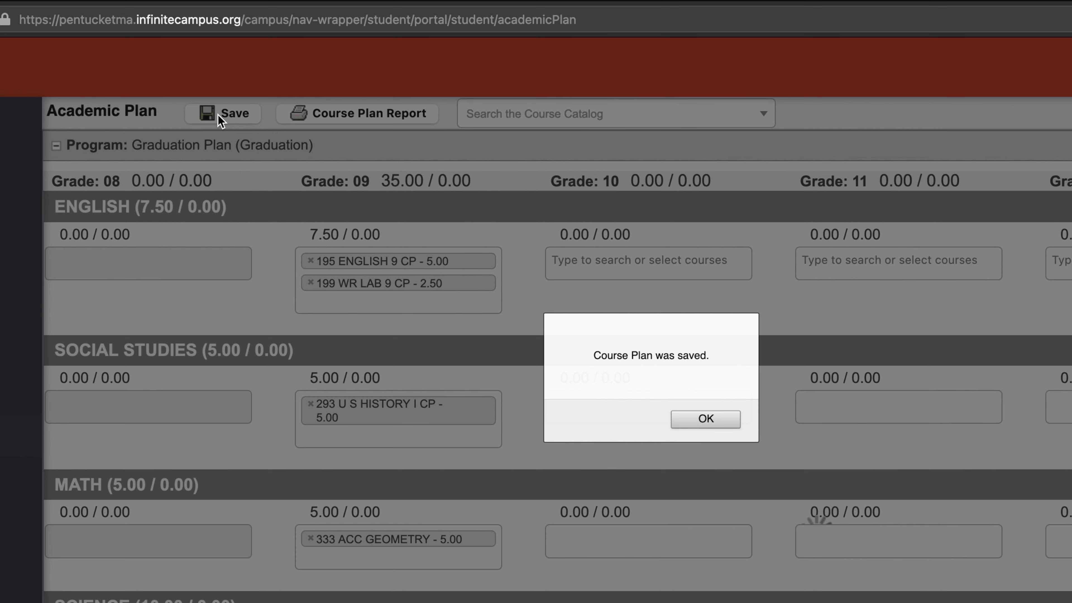